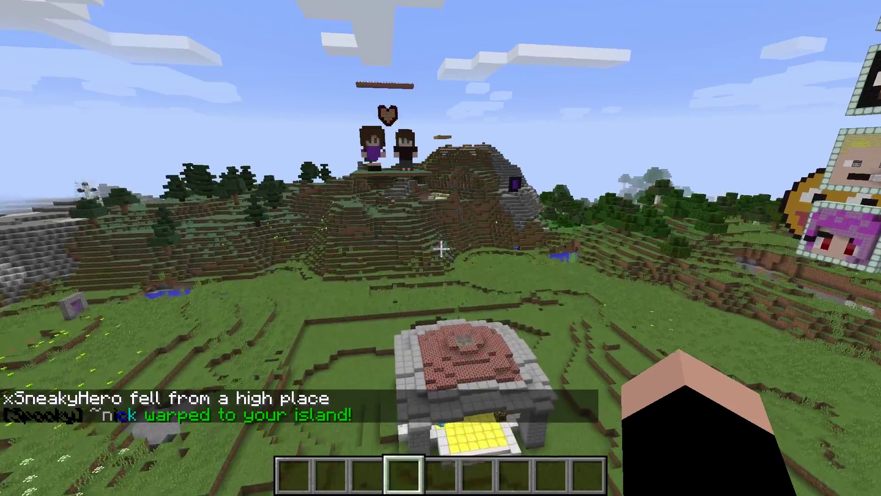
# - Fly over the forest to the giant statue holding the "ALL HAIL THIRTYVIRUS" sign
pyautogui.press('w')
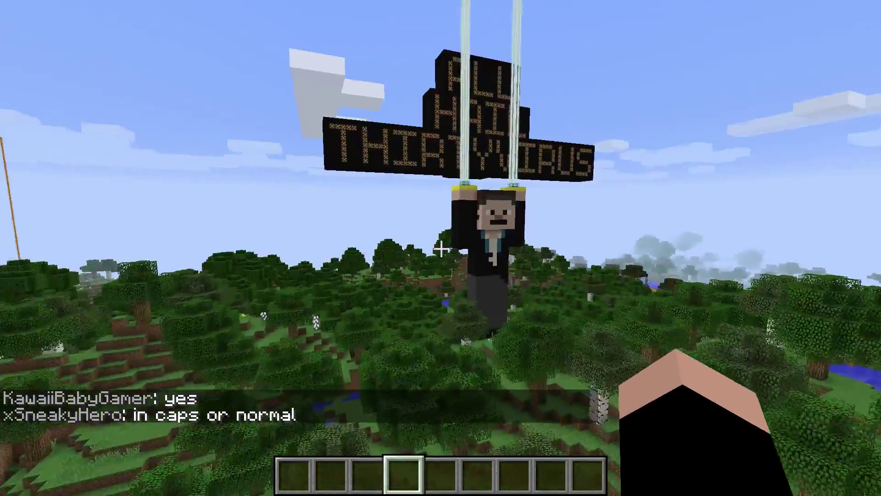
pyautogui.press('space')
pyautogui.press('w')
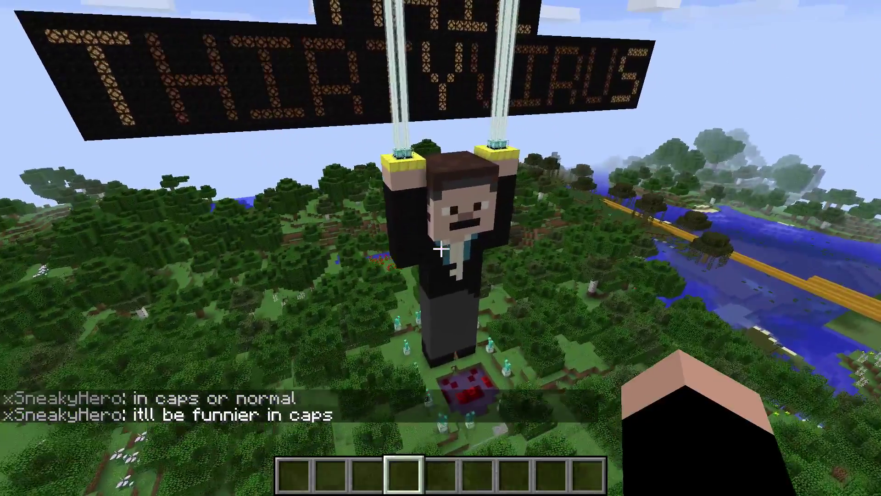
pyautogui.press('/')
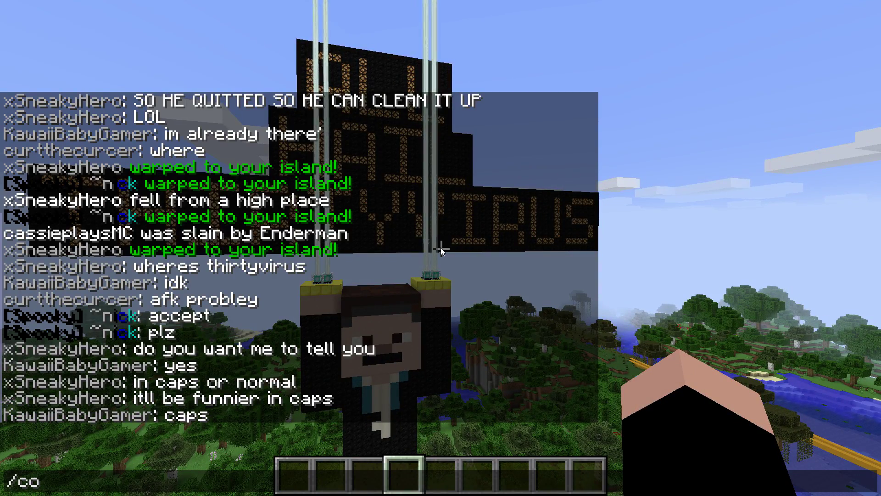
pyautogui.write('co')
pyautogui.press('Return')
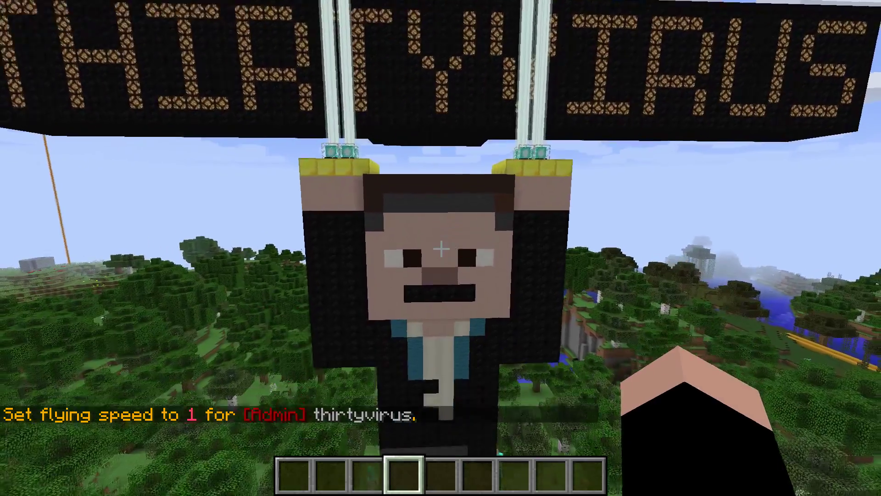
# - Examine the statue's face and the sign above it from close up and from a distance
pyautogui.press('w')
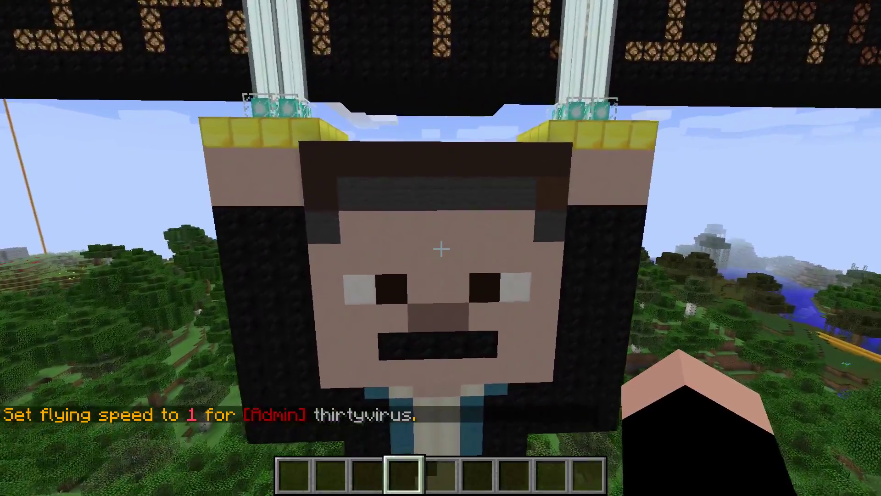
pyautogui.press('space')
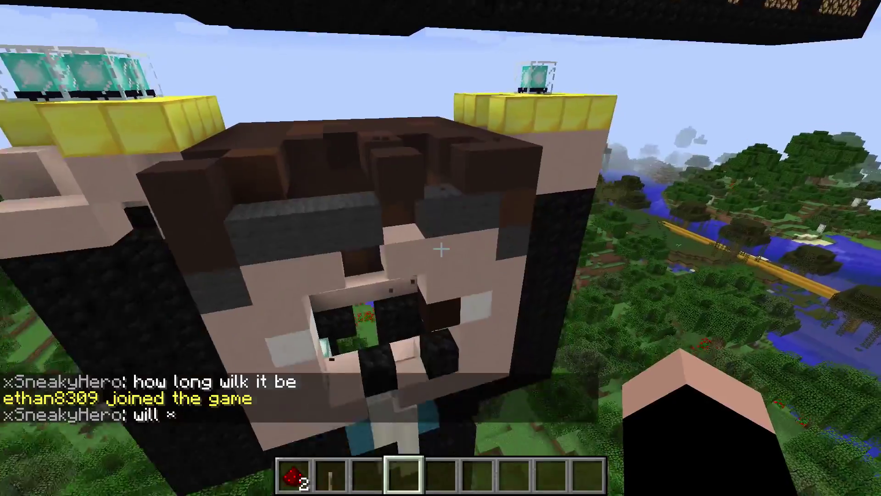
pyautogui.press('s')
pyautogui.press('shift')
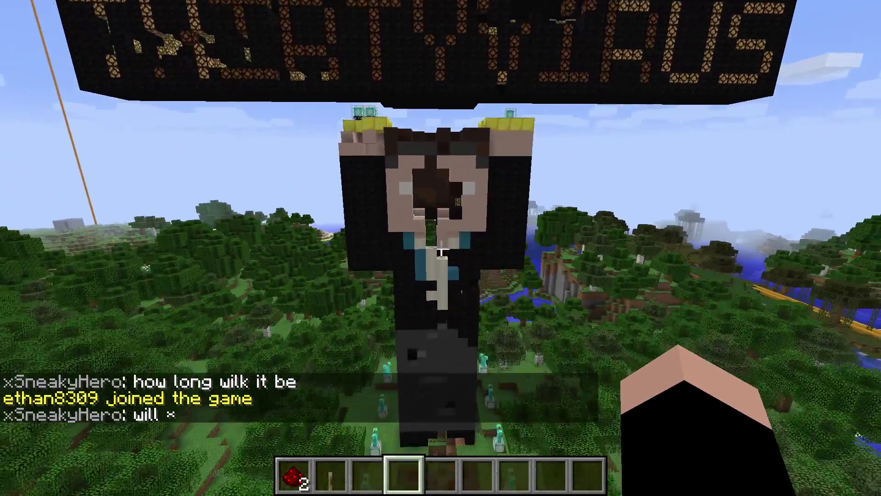
pyautogui.press('w')
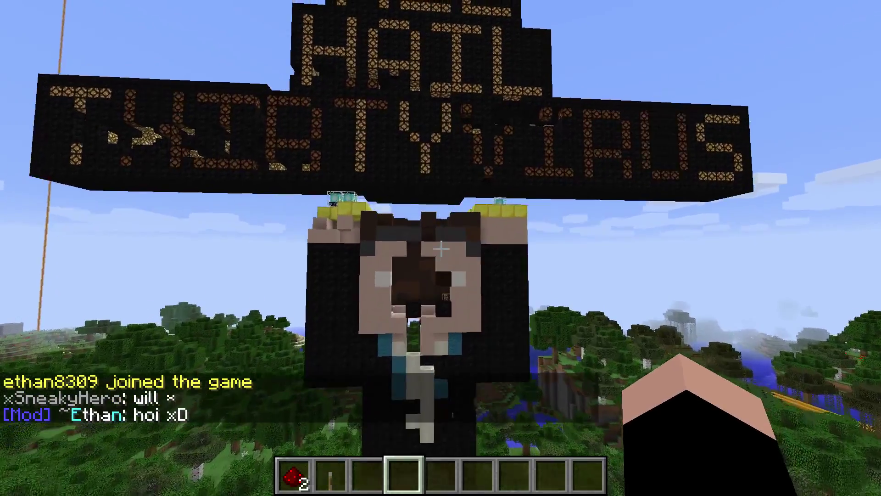
# - Enable the CoreProtect block inspector with the chat command /co inspect
pyautogui.press('/')
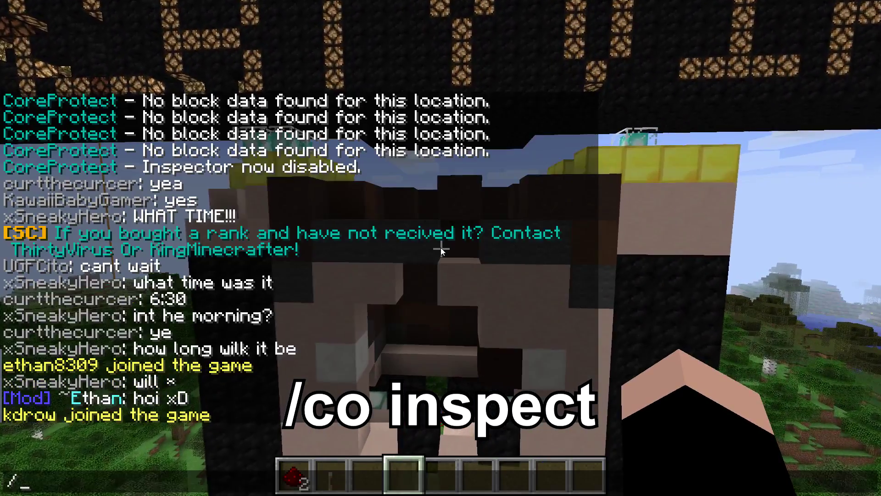
pyautogui.write('co inspect')
pyautogui.press('Return')
pyautogui.press('s')
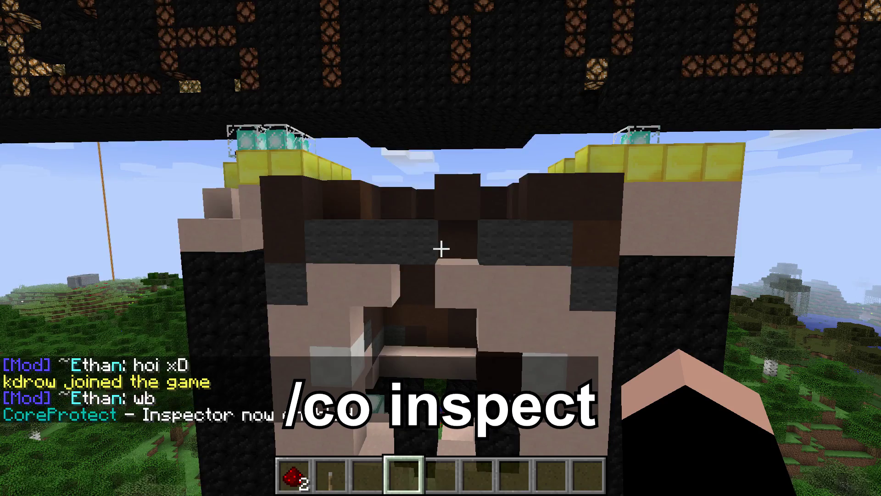
# - Add a stone block to the third hotbar slot and hold it
pyautogui.press('e')
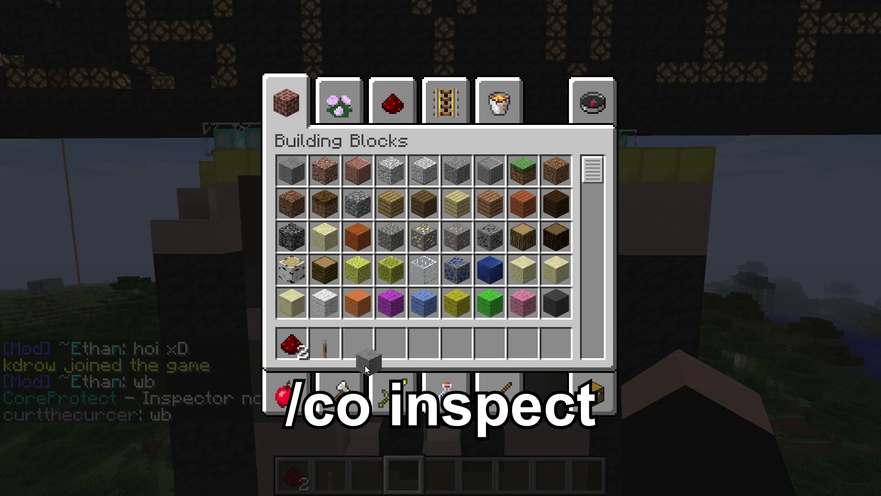
pyautogui.press('e')
pyautogui.scroll(1, 440, 248)
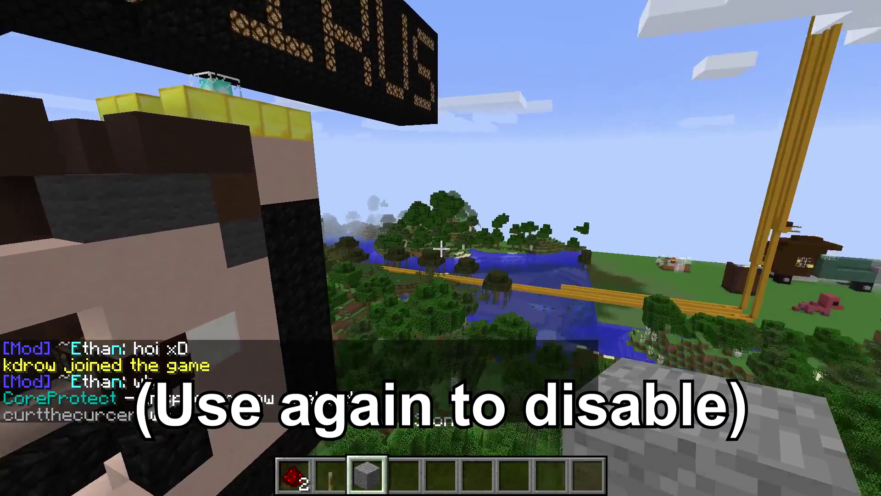
# - Inspect a missing block's history by placing stone in the hole in the statue's hair
pyautogui.press('w')
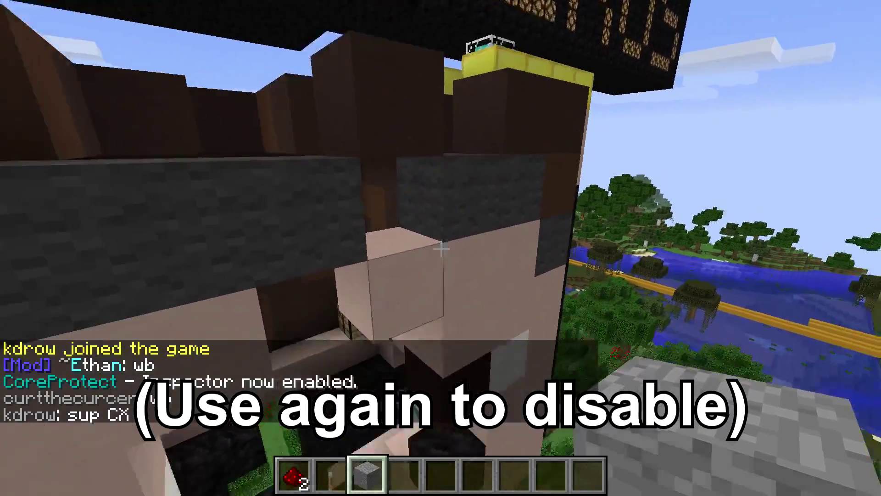
pyautogui.press('space')
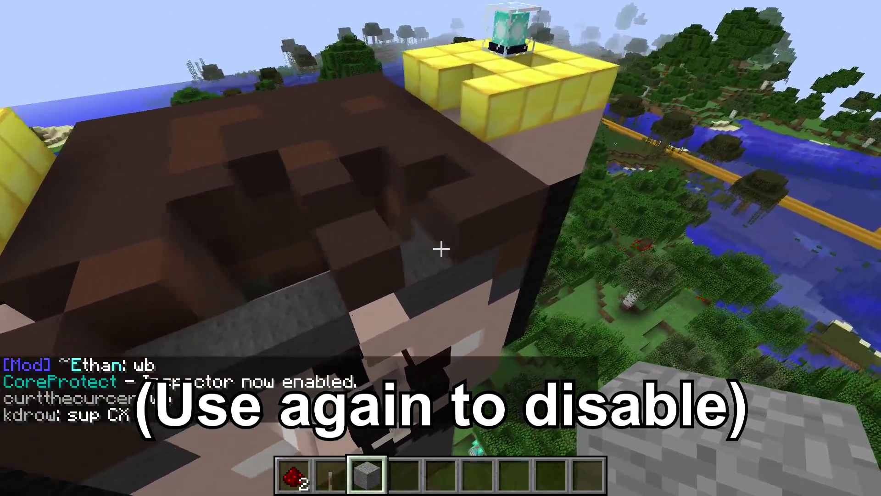
pyautogui.press('d')
pyautogui.press('w')
pyautogui.rightClick(440, 249)
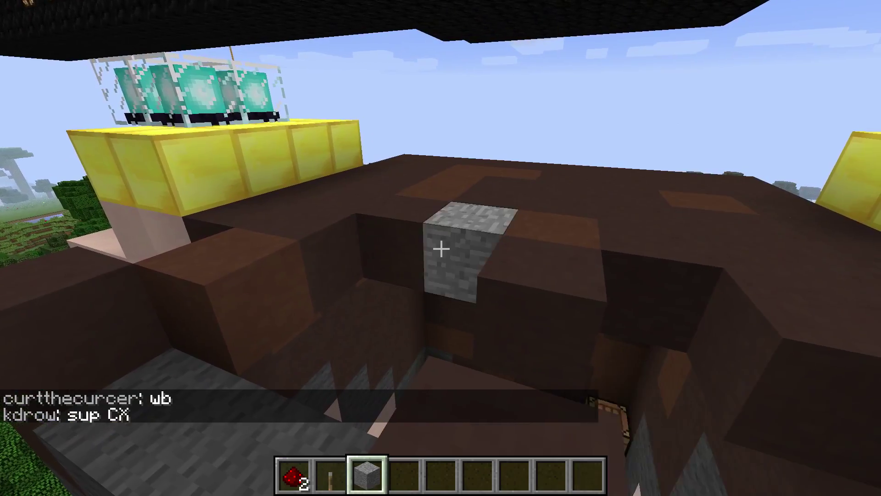
pyautogui.press('s')
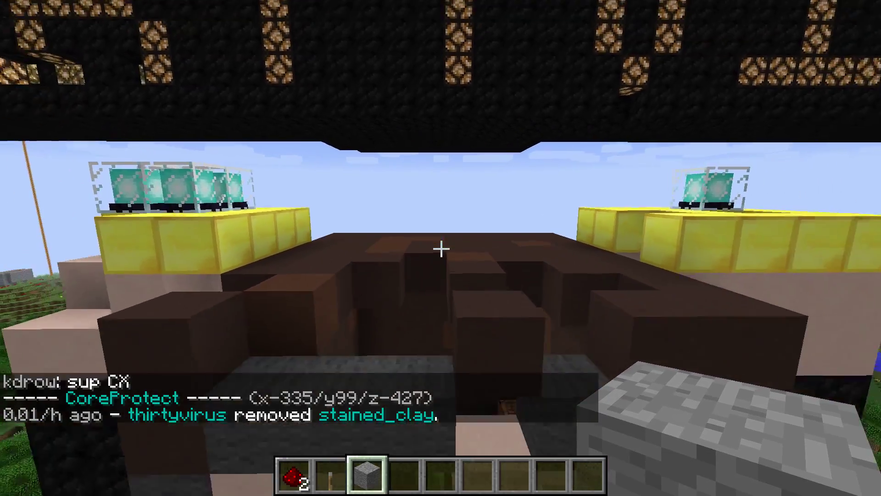
pyautogui.press('s')
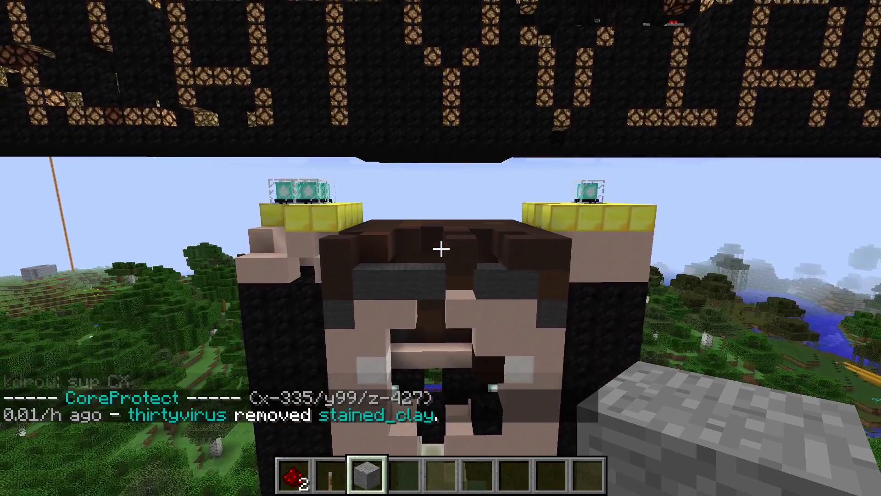
# - Inspect the history of three missing blocks in the damaged part of the sign
pyautogui.press('w')
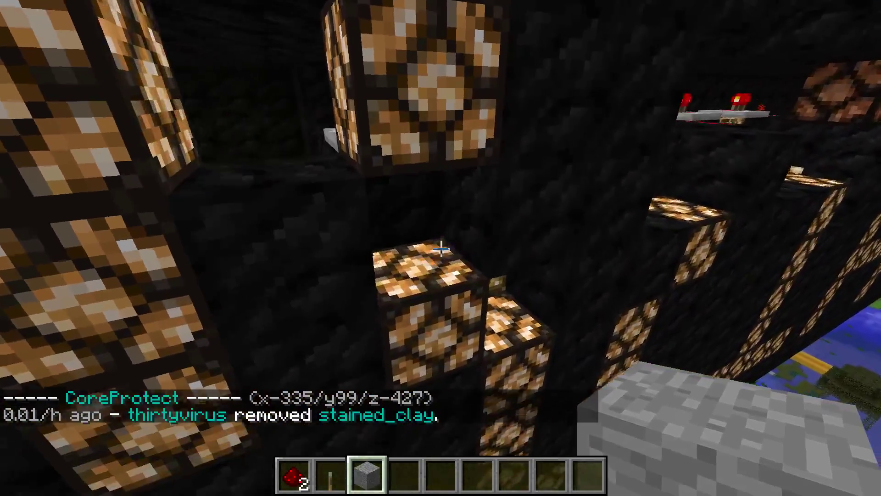
pyautogui.click(442, 248)
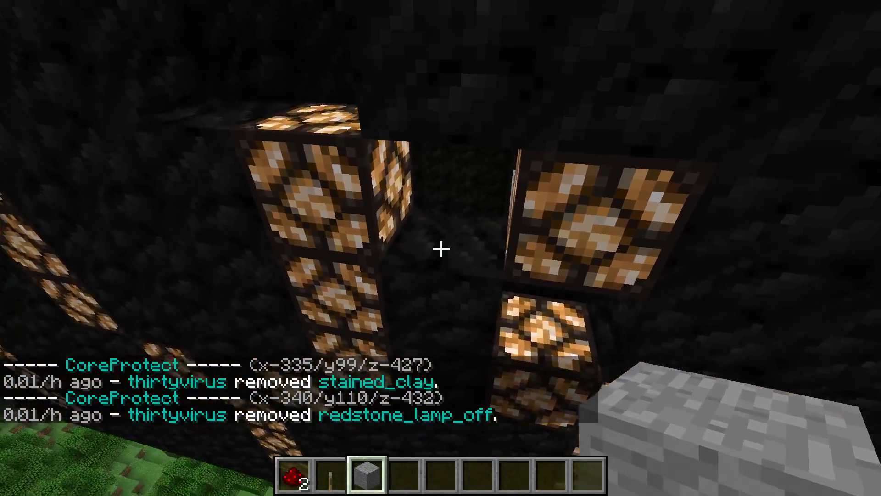
pyautogui.click(442, 249)
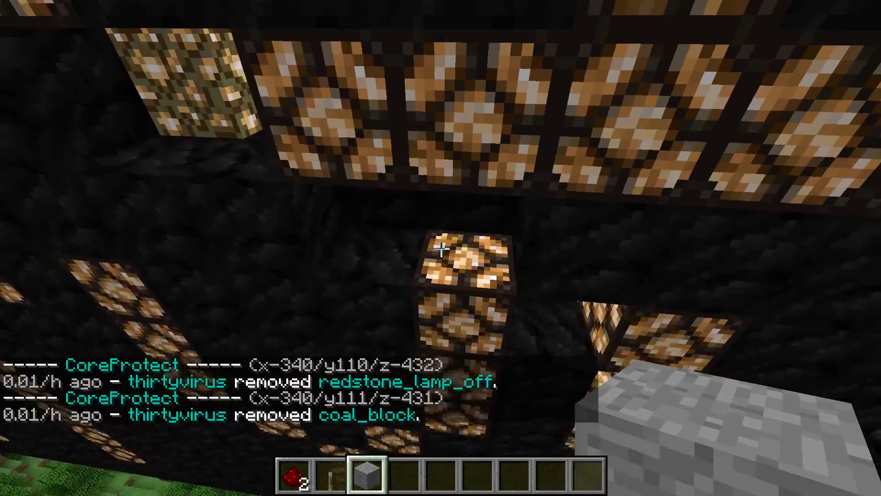
pyautogui.click(442, 249)
pyautogui.press('s')
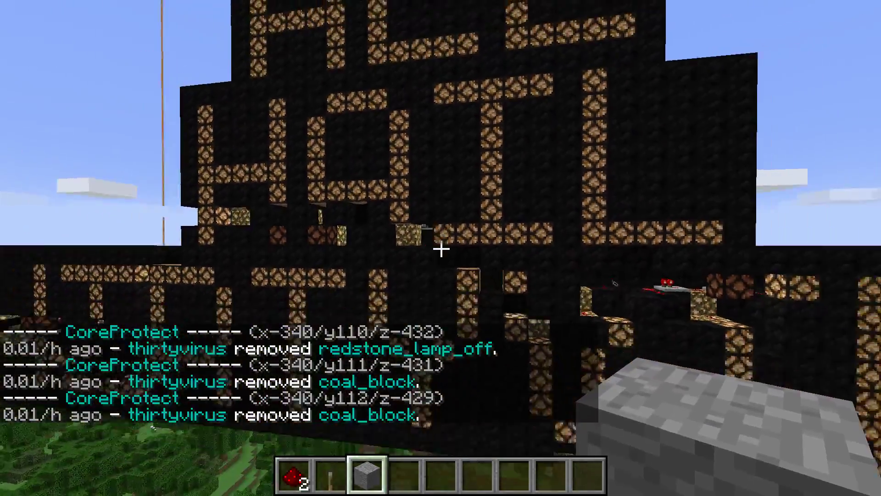
pyautogui.press('shift')
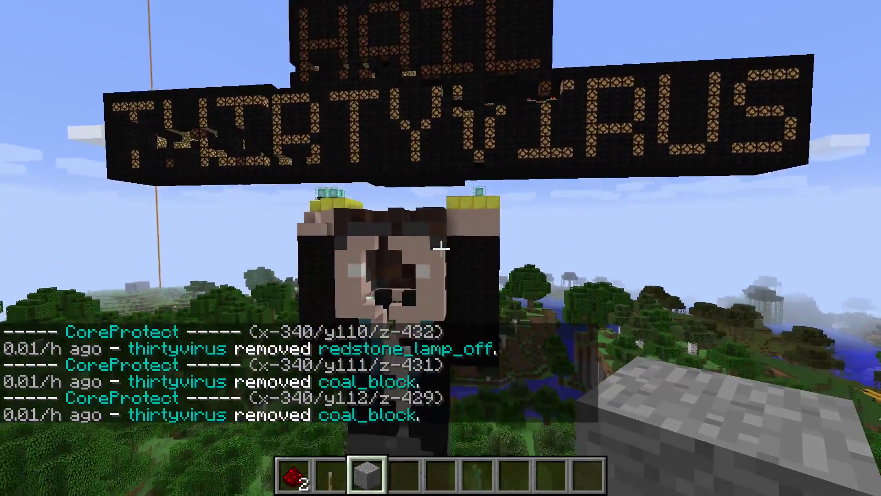
# - Return to the statue's damaged head and switch to an empty hotbar slot
pyautogui.press('w')
pyautogui.press('w')
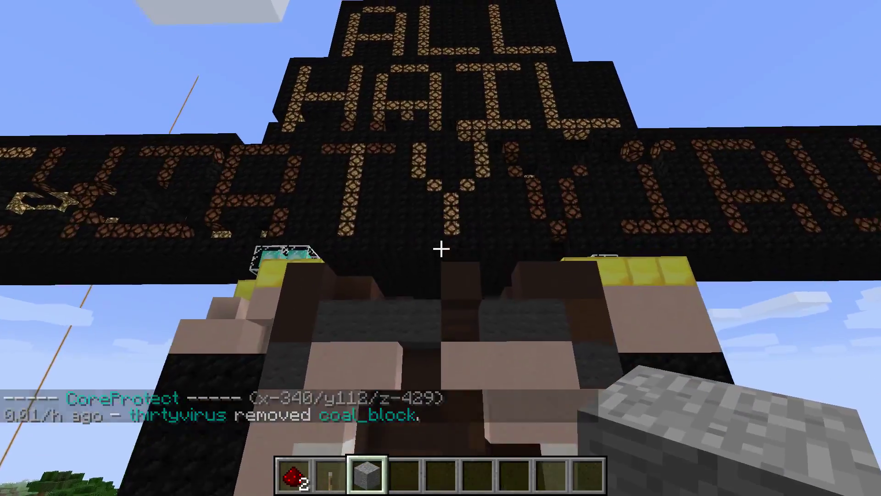
pyautogui.press('space')
pyautogui.press('w')
pyautogui.press('space')
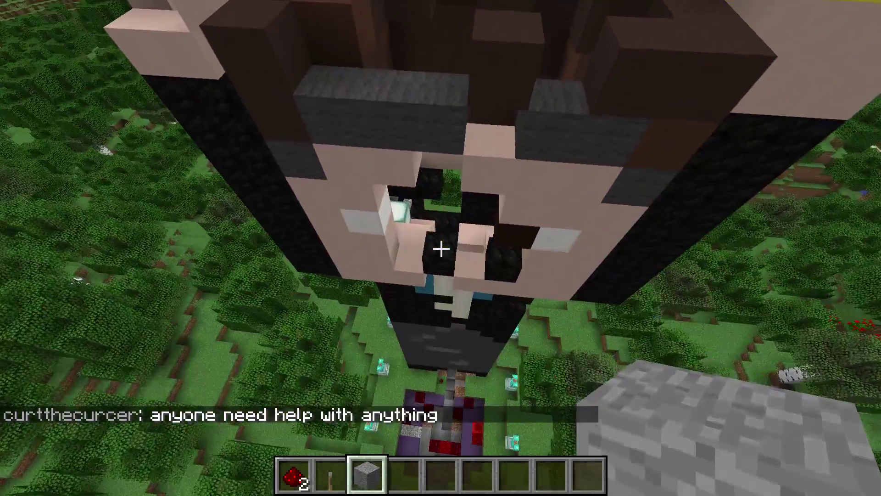
pyautogui.scroll(-1, 441, 248)
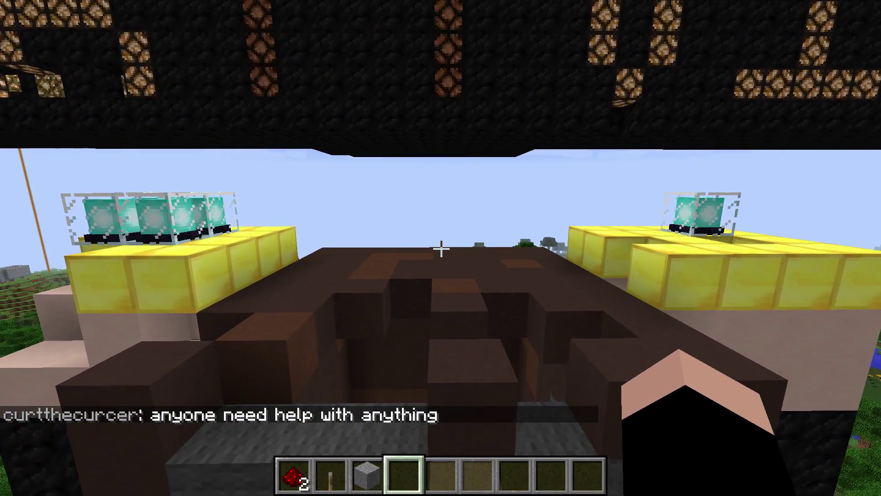
# - Roll back the damage with /co rollback r:100 u:thirtyvirus t:10m and view the whole statue from further back
pyautogui.write('/co rollback')
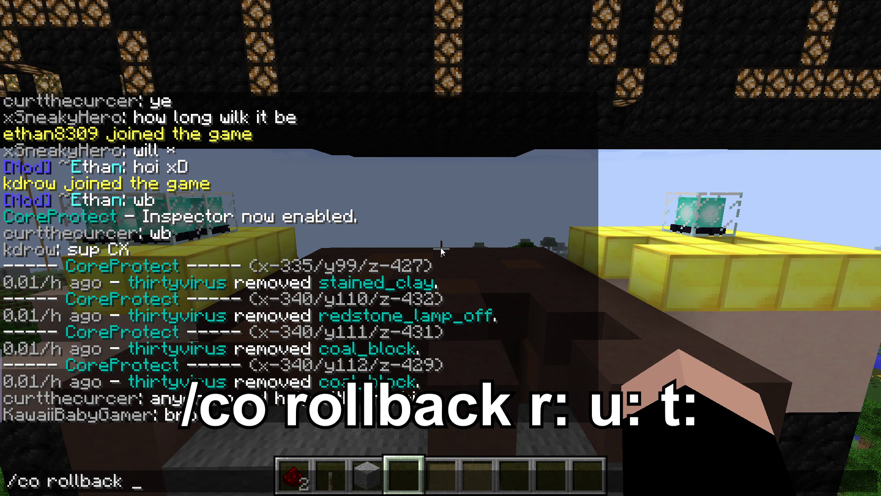
pyautogui.write('r')
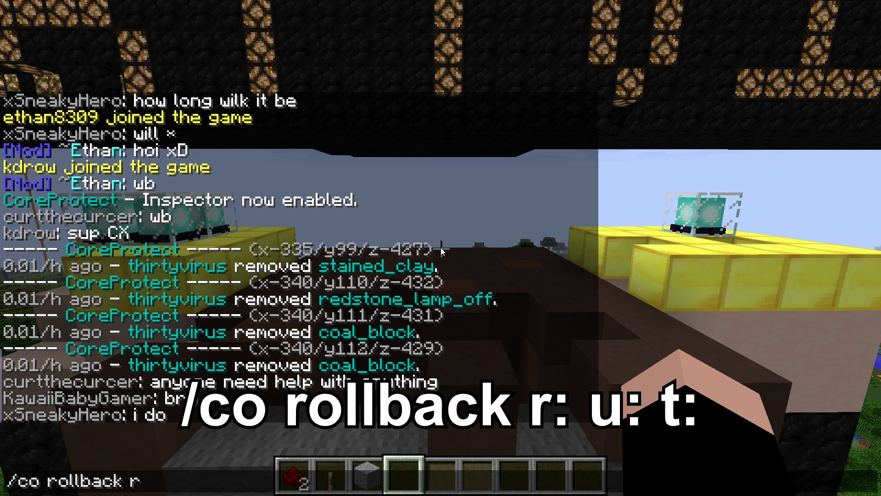
pyautogui.write(':')
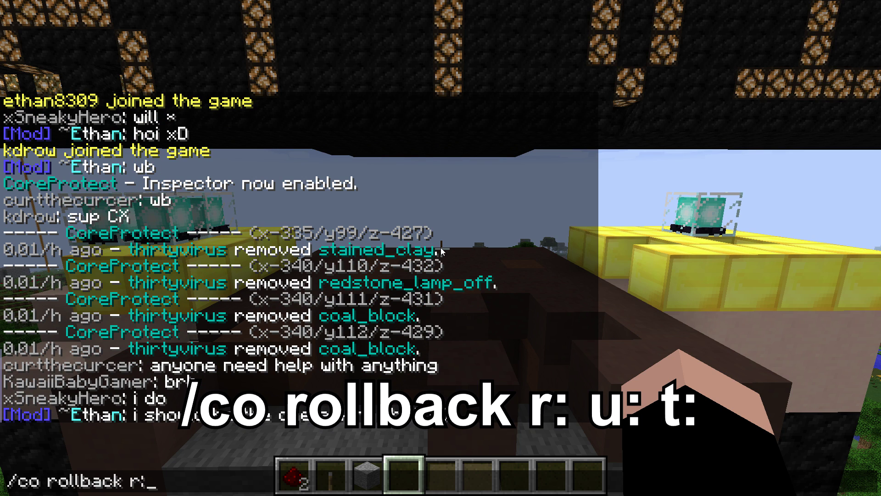
pyautogui.write('100 ')
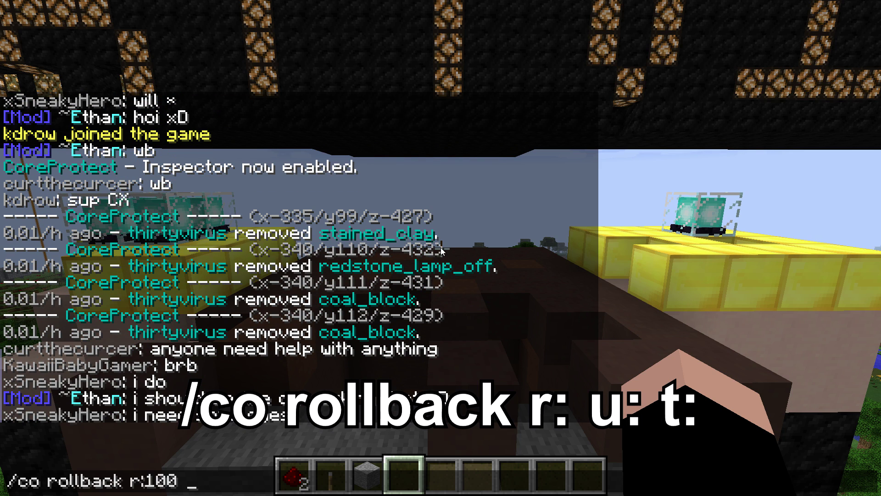
pyautogui.write('u:thirtyvirus t:10m')
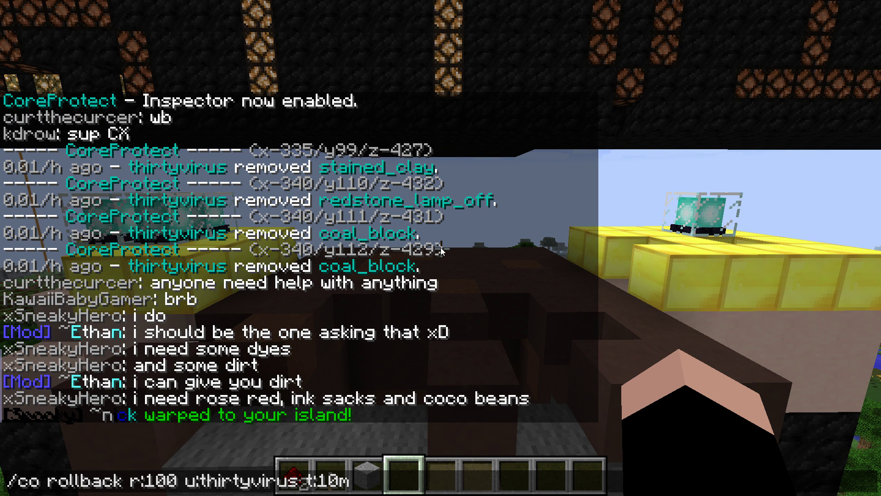
pyautogui.hotkey('ctrl', 'a')
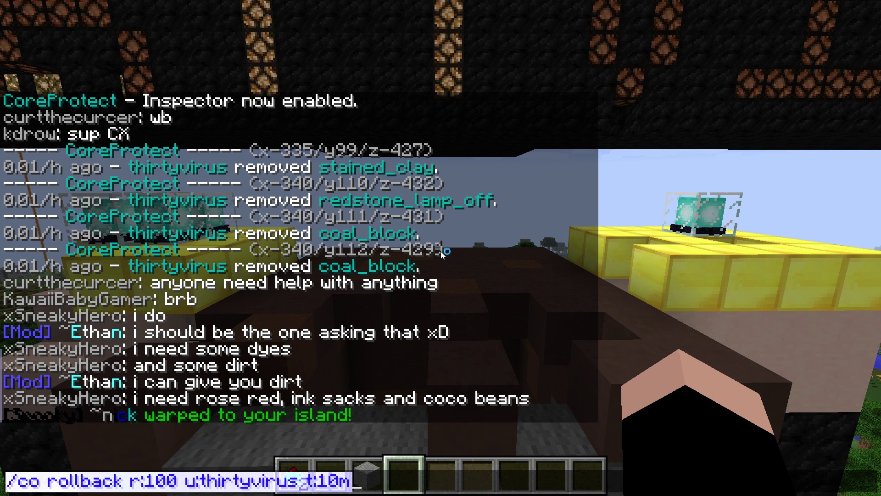
pyautogui.press('Return')
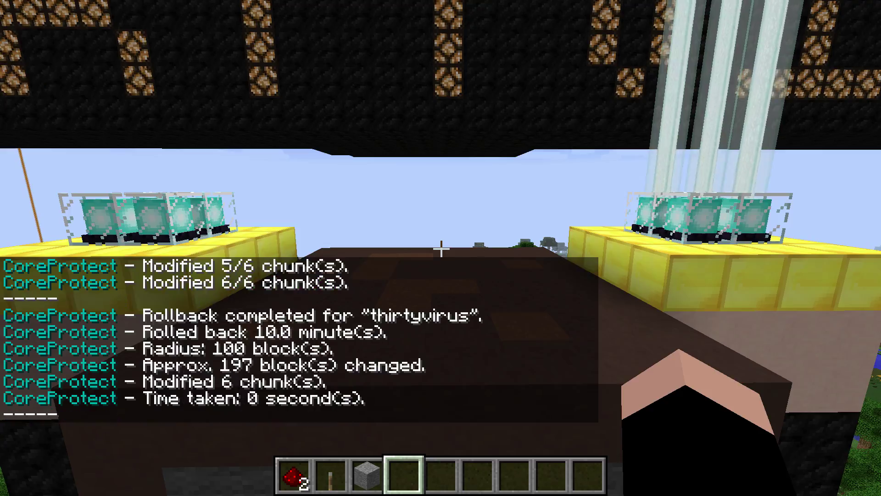
pyautogui.press('s')
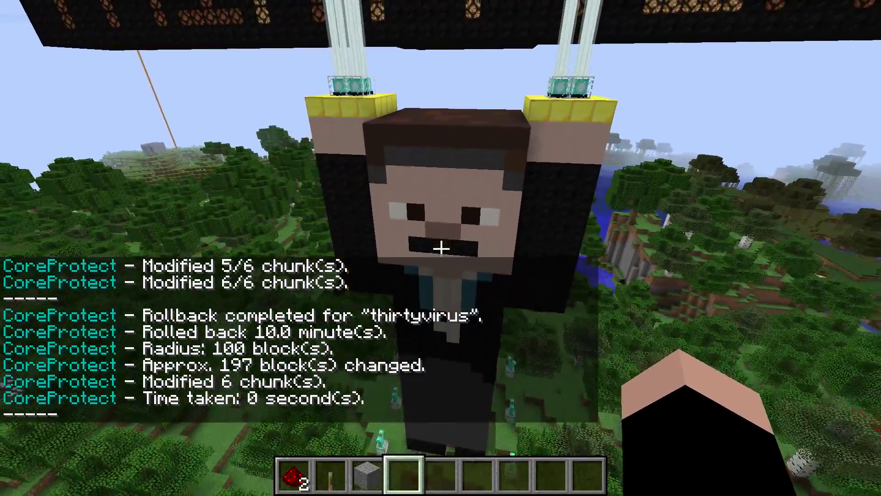
pyautogui.press('s')
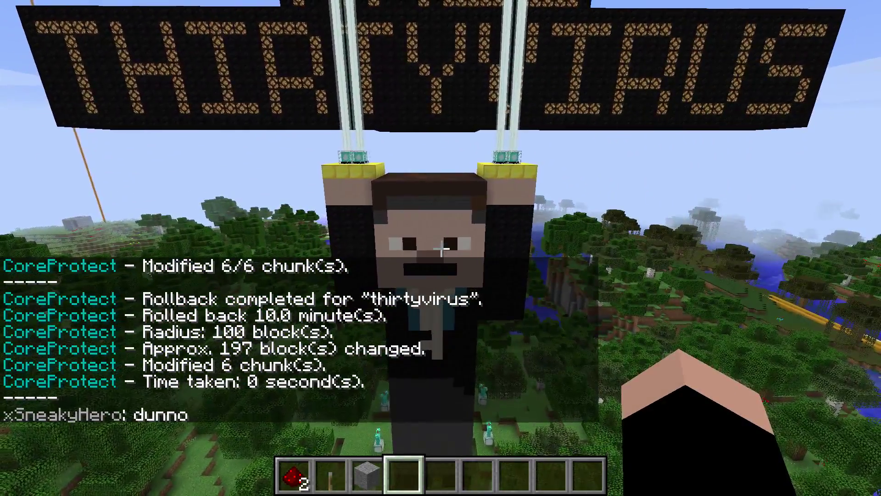
pyautogui.press('t')
pyautogui.press('Up')
pyautogui.press('BackSpace')
pyautogui.press('BackSpace')
pyautogui.press('BackSpace')
pyautogui.press('BackSpace')
pyautogui.press('BackSpace')
pyautogui.press('BackSpace')
pyautogui.press('BackSpace')
pyautogui.press('BackSpace')
pyautogui.press('BackSpace')
pyautogui.press('BackSpace')
pyautogui.press('BackSpace')
pyautogui.press('BackSpace')
pyautogui.press('BackSpace')
pyautogui.press('BackSpace')
pyautogui.press('BackSpace')
pyautogui.press('BackSpace')
pyautogui.press('BackSpace')
pyautogui.press('BackSpace')
pyautogui.press('BackSpace')
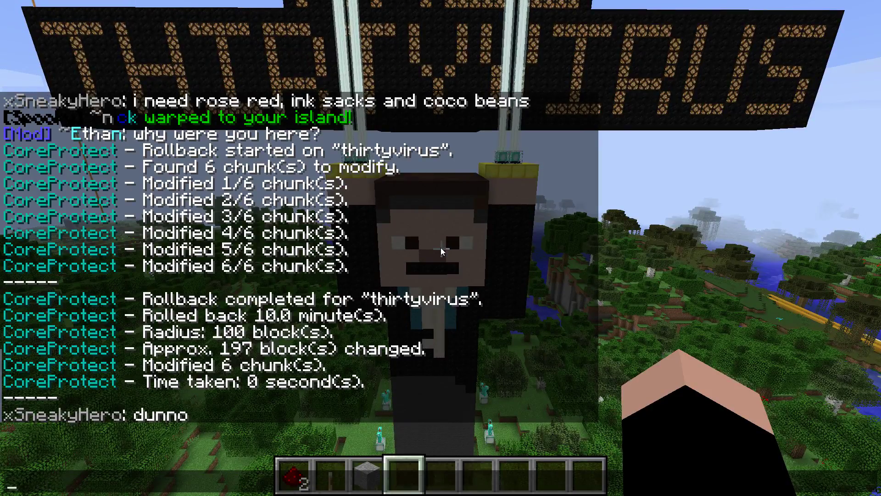
pyautogui.press('Escape')
pyautogui.press('s')
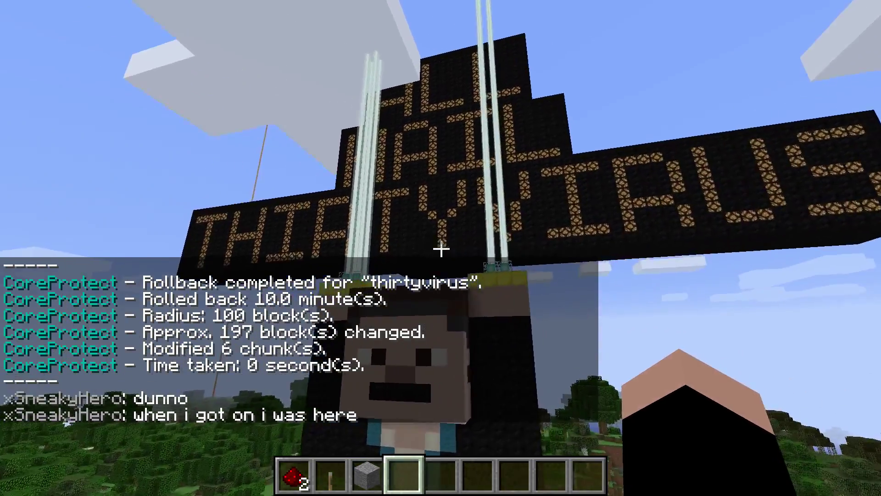
pyautogui.press('w')
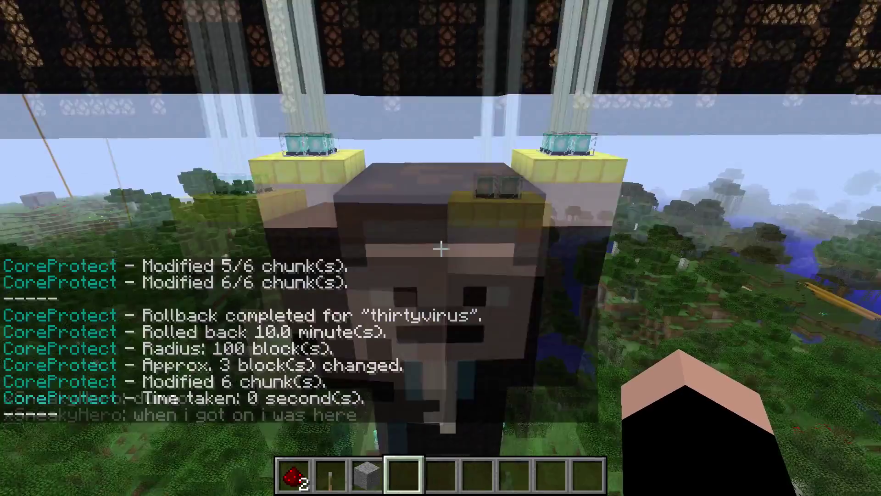
# - Rework the previous rollback command into /co rollback r:100 t:10m without a user filter, copy it and paste it into the chat entry
pyautogui.press('t')
pyautogui.press('Up')
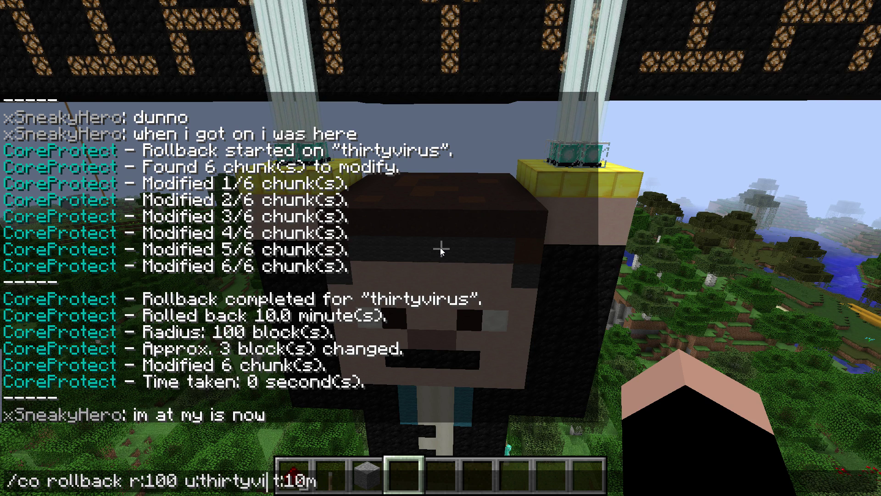
pyautogui.press('BackSpace')
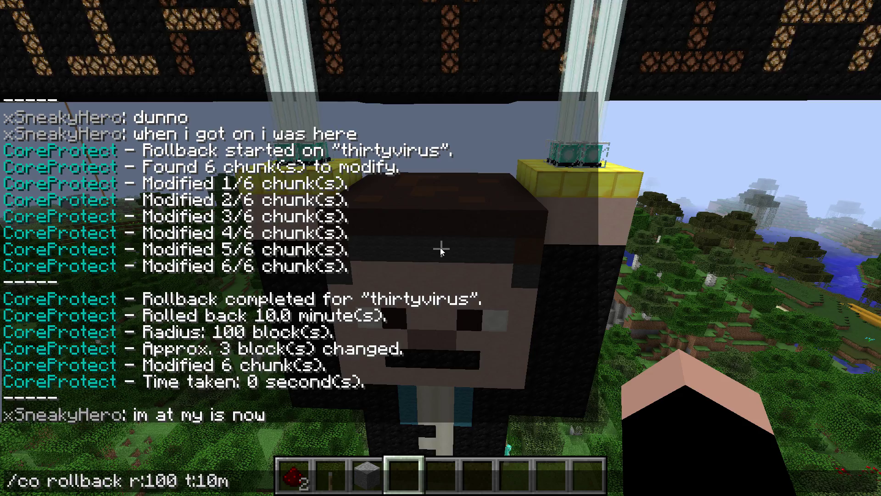
pyautogui.hotkey('ctrl', 'a')
pyautogui.hotkey('ctrl', 'c')
pyautogui.press('Escape')
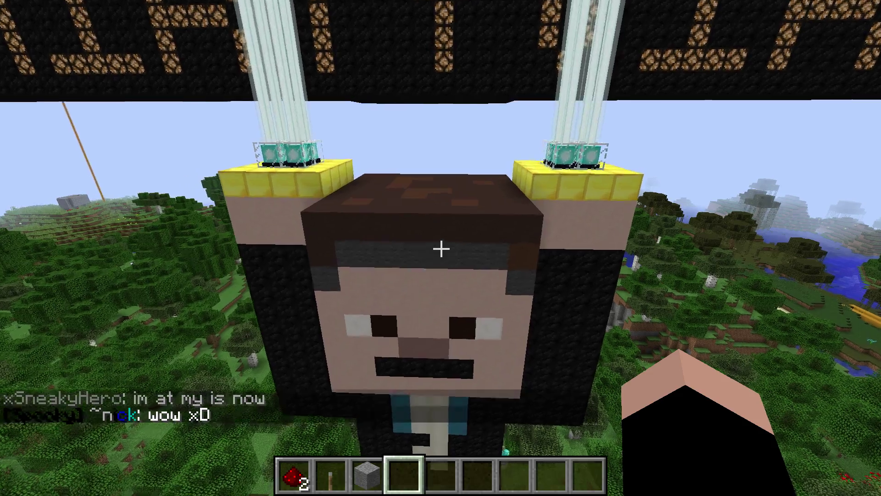
pyautogui.press('t')
pyautogui.hotkey('ctrl', 'v')
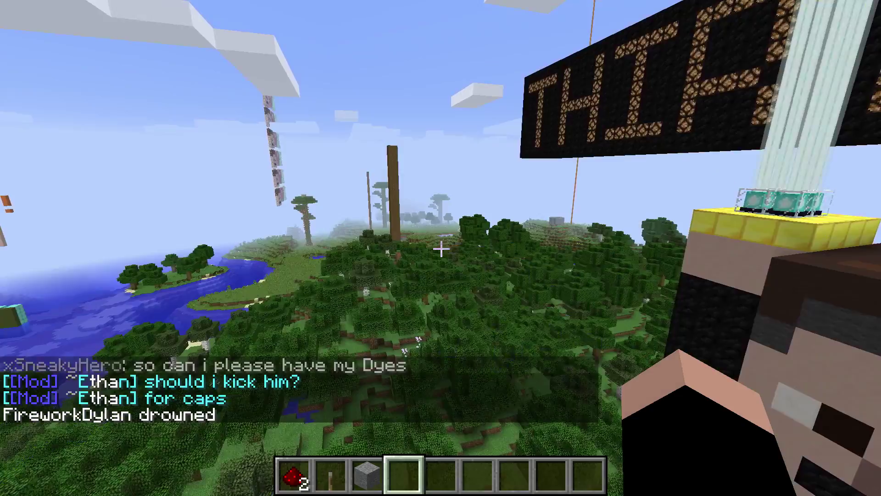
pyautogui.press('Up')
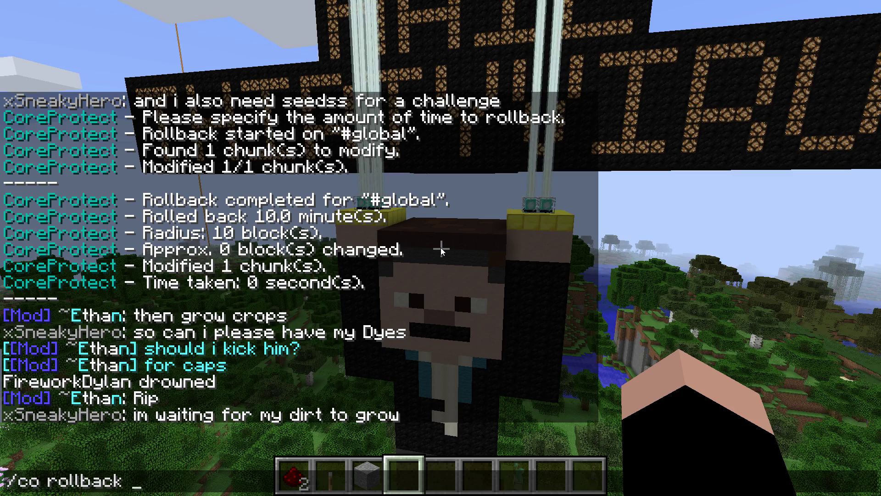
pyautogui.press('BackSpace')
pyautogui.press('BackSpace')
pyautogui.press('Escape')
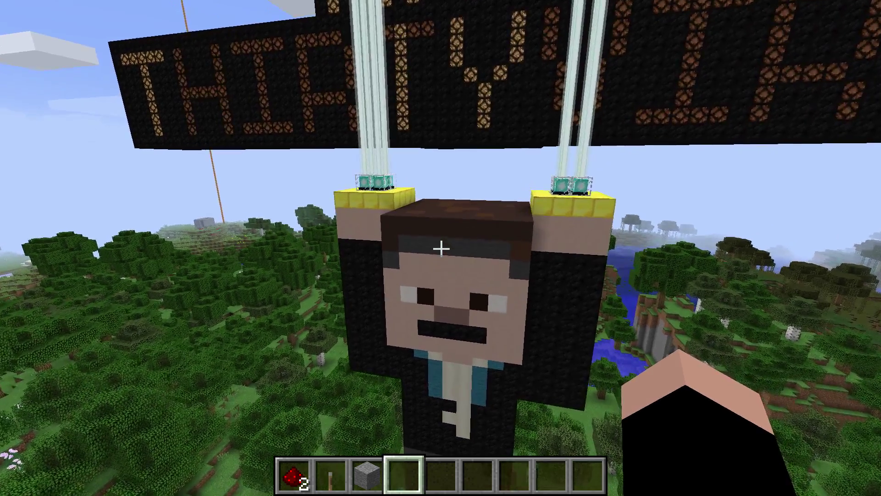
# - Write the server-wide rollback command /co rollback u:thirtyvirus t:1000d r:global
pyautogui.write('/co rollbac')
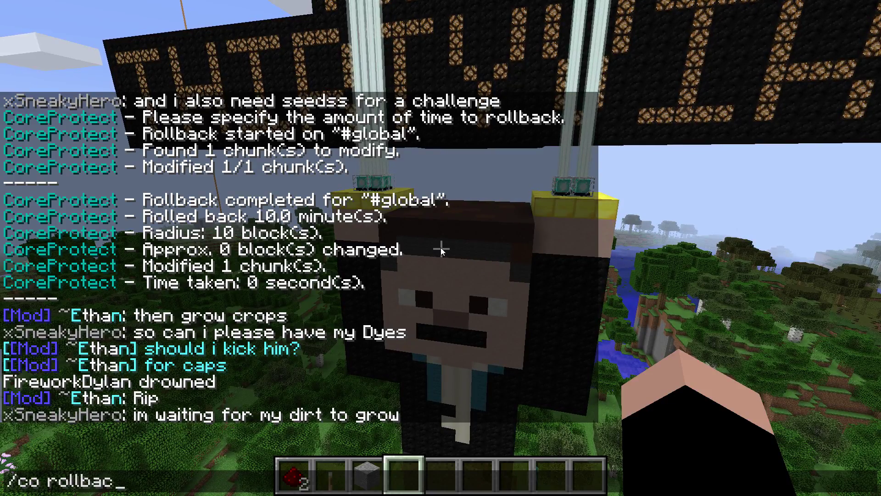
pyautogui.write('k u:thirtyvirus t:1000d')
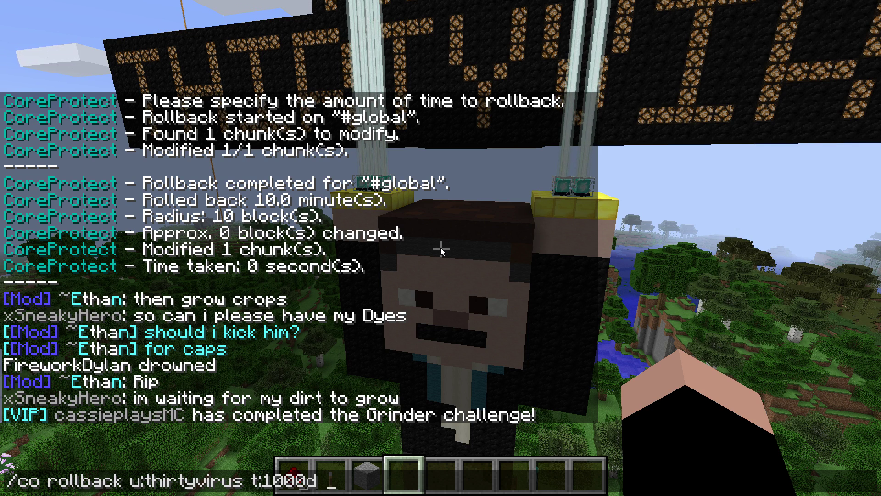
pyautogui.write('r:global')
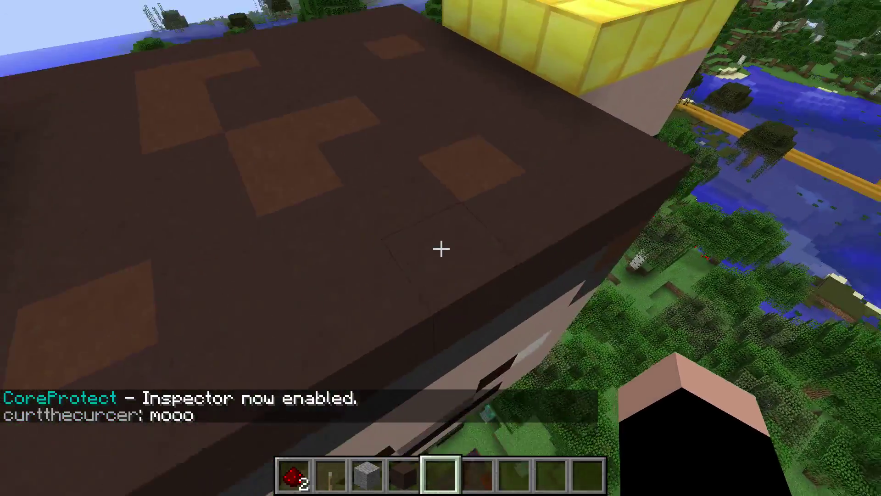
# - Inspect the history of two blocks on top of the statue's head
pyautogui.click(441, 249)
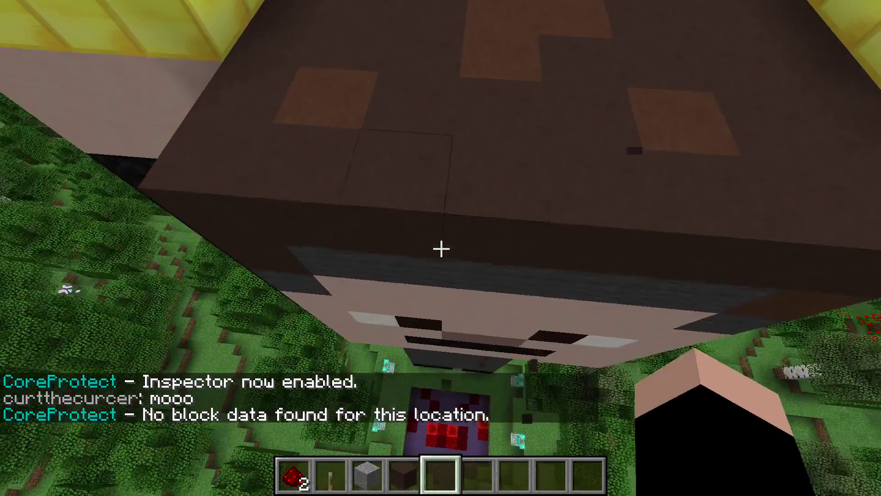
pyautogui.click(442, 249)
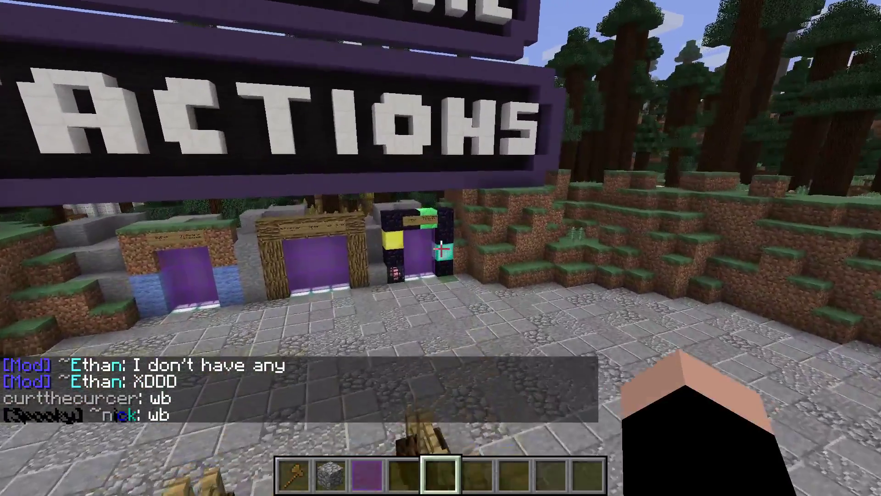
# - Inspect the history of three cobblestone blocks on the tall tower and its side platform
pyautogui.press('w')
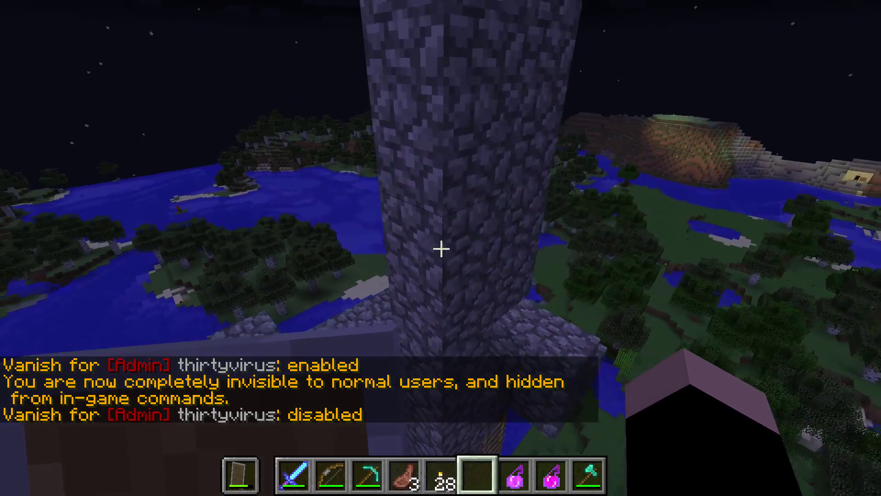
pyautogui.click(440, 249)
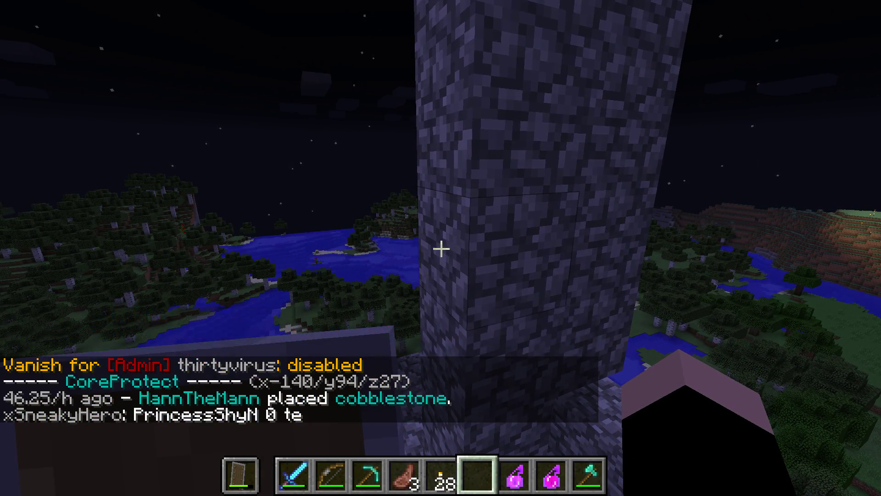
pyautogui.press('s')
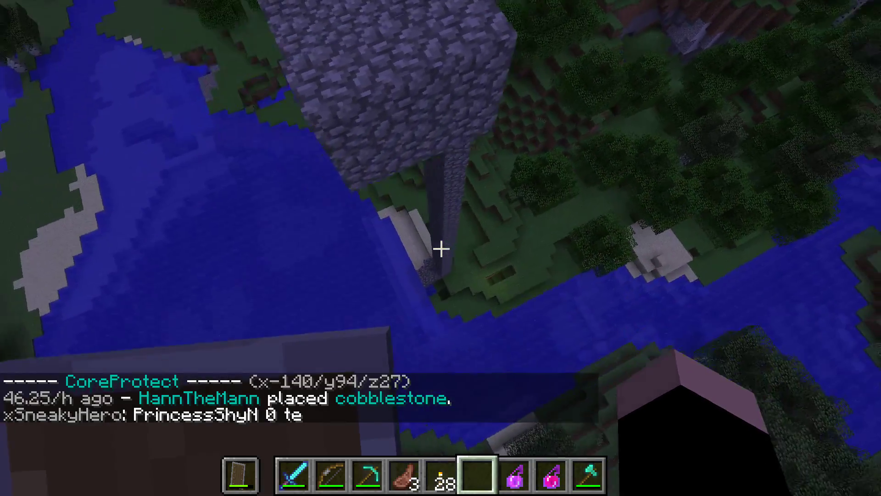
pyautogui.press('w')
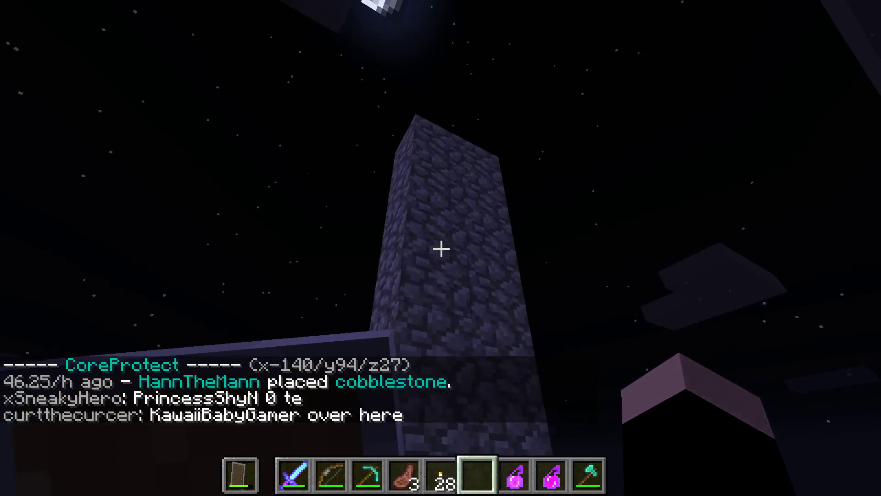
pyautogui.click(440, 248)
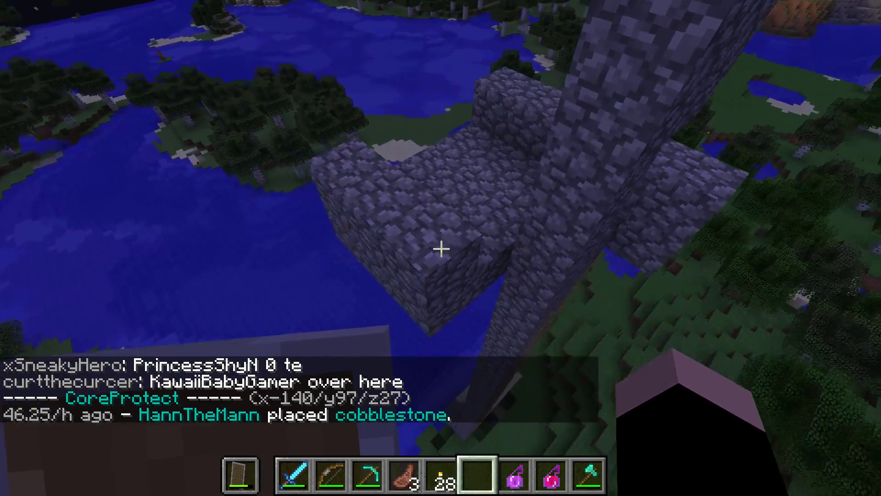
pyautogui.click(441, 248)
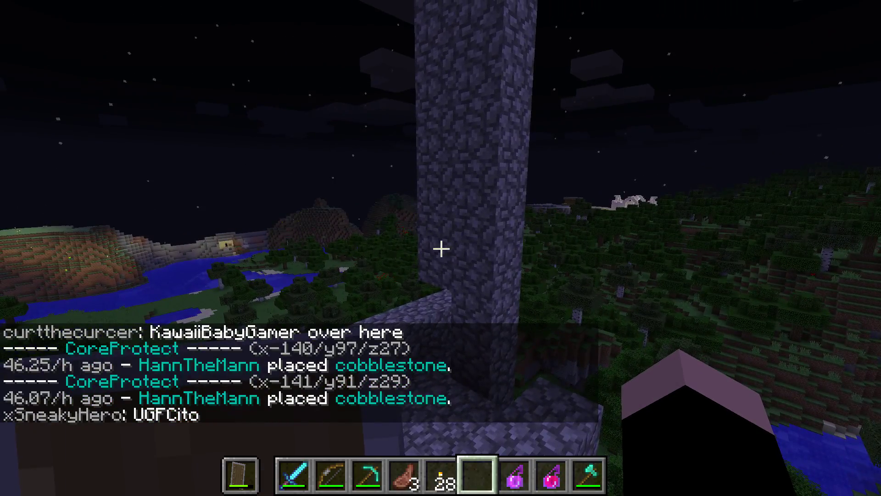
# - Roll back the tower builder's changes using /co rollback with that player's username, r:10 and t:50h
pyautogui.write('/co rollback u:HannTheMann r:10 50h')
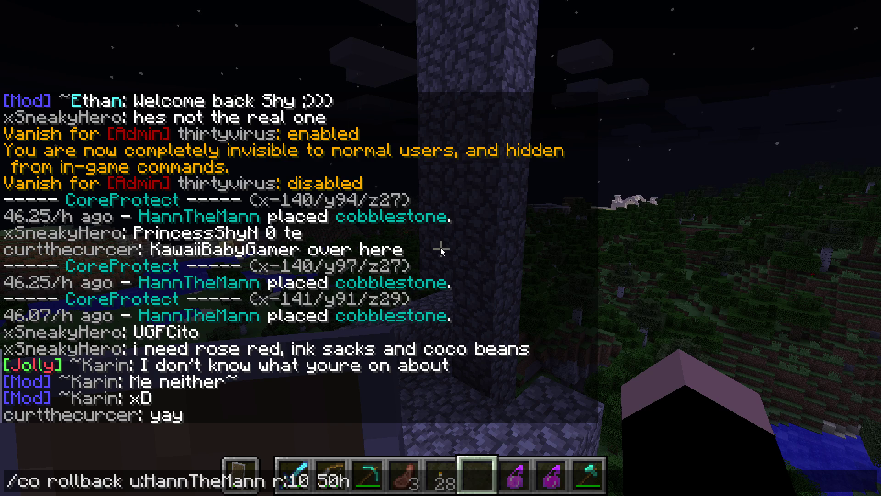
pyautogui.press('Left')
pyautogui.press('Left')
pyautogui.press('Left')
pyautogui.write('t:')
pyautogui.hotkey('ctrl', 'a')
pyautogui.press('Return')
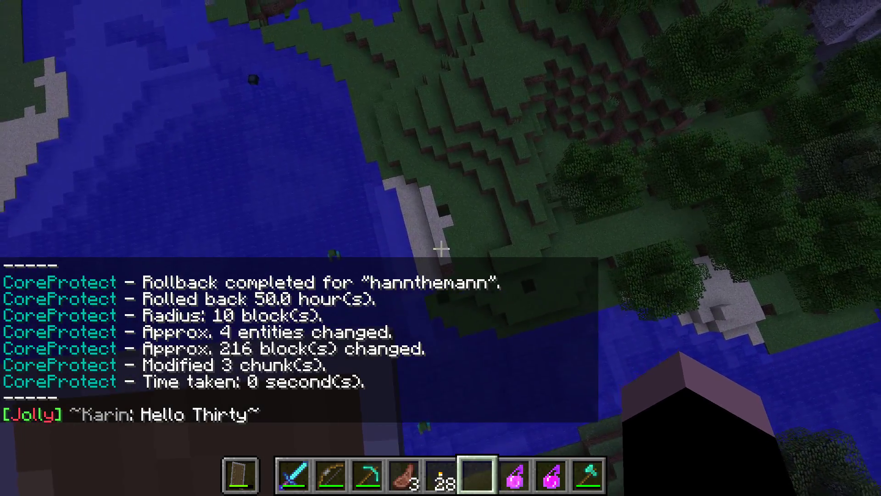
# - Restore the rolled-back cobblestone tower with /co restore r:10 t:50h and view it from further back
pyautogui.press('t')
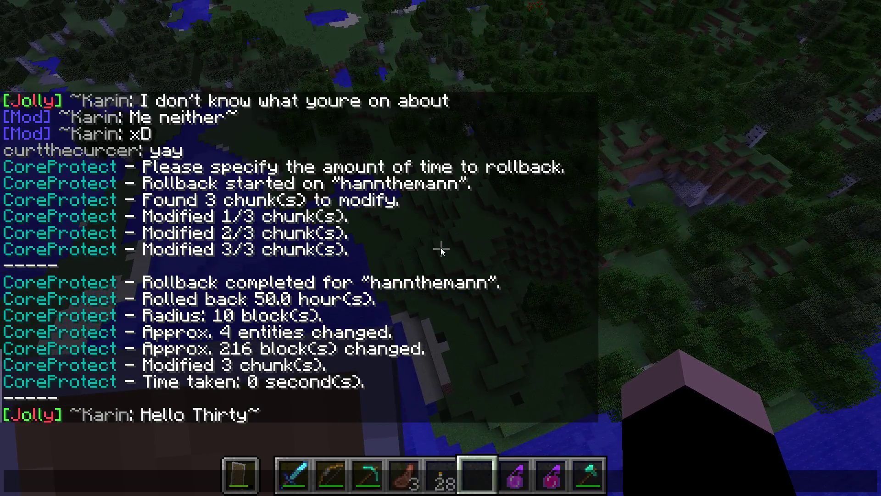
pyautogui.press('Up')
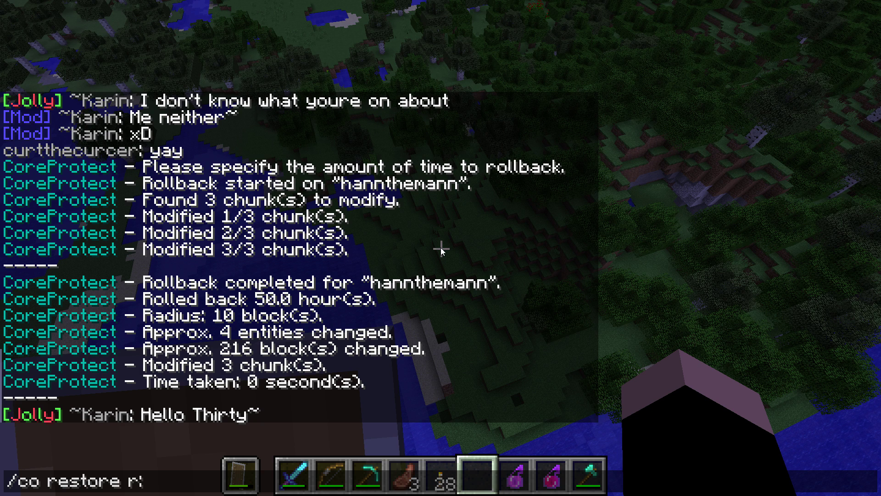
pyautogui.write('10 t:50h')
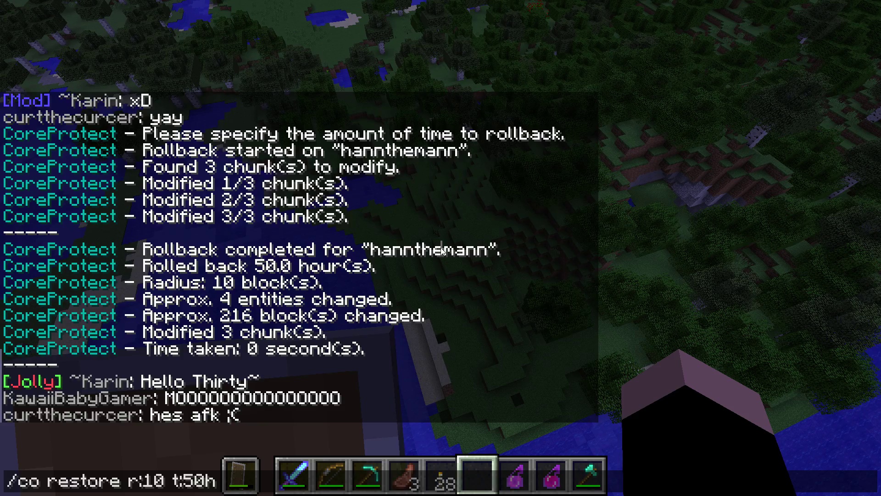
pyautogui.press('Return')
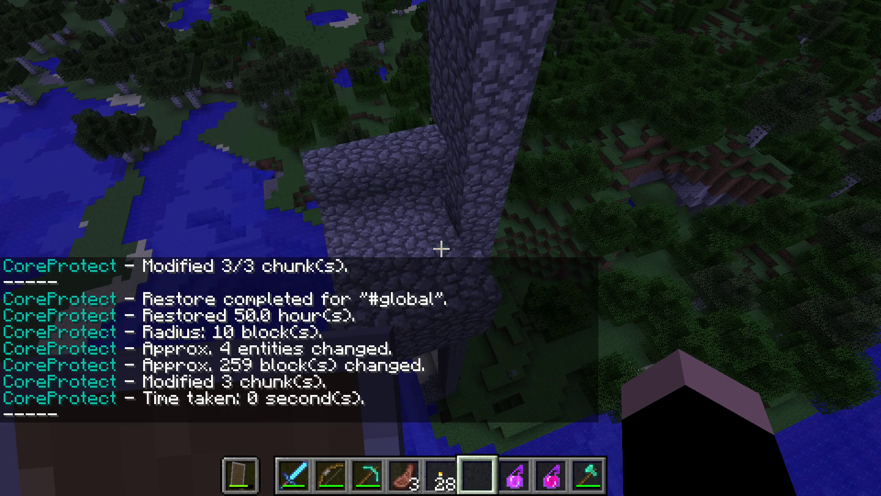
pyautogui.press('s')
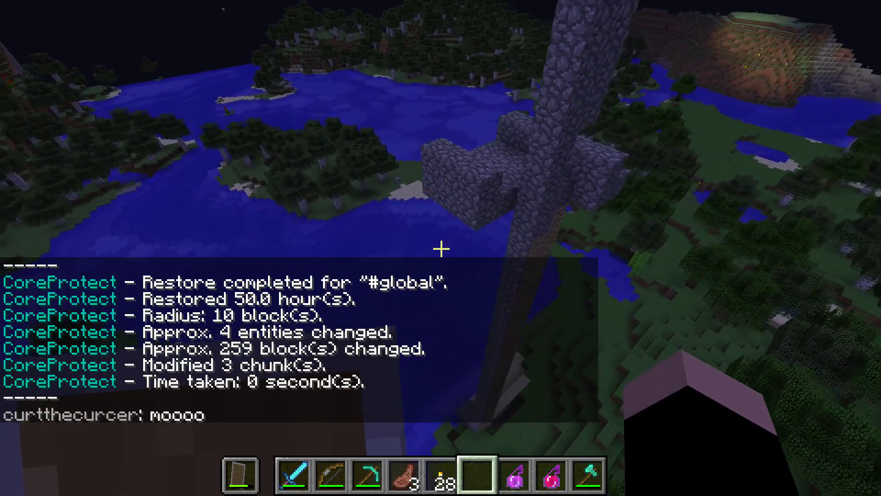
pyautogui.press('d')
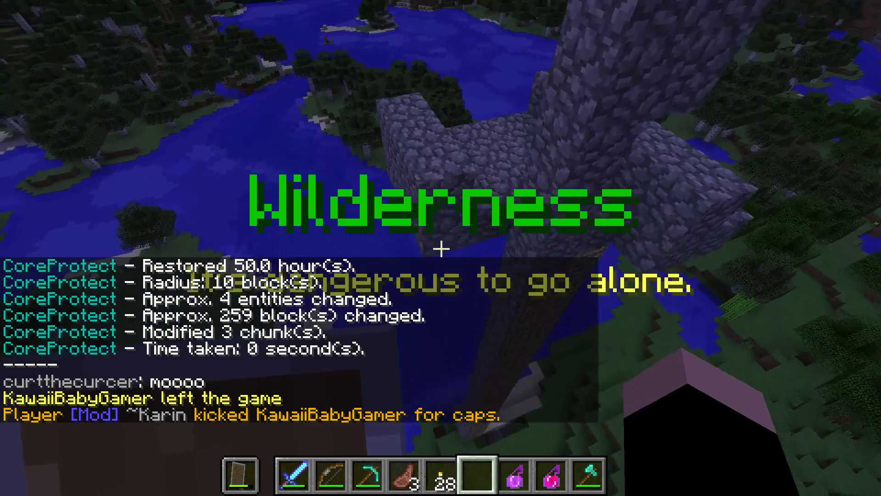
# - Inspect the history of two cobblestone blocks on the restored tower and look around it
pyautogui.click(441, 250)
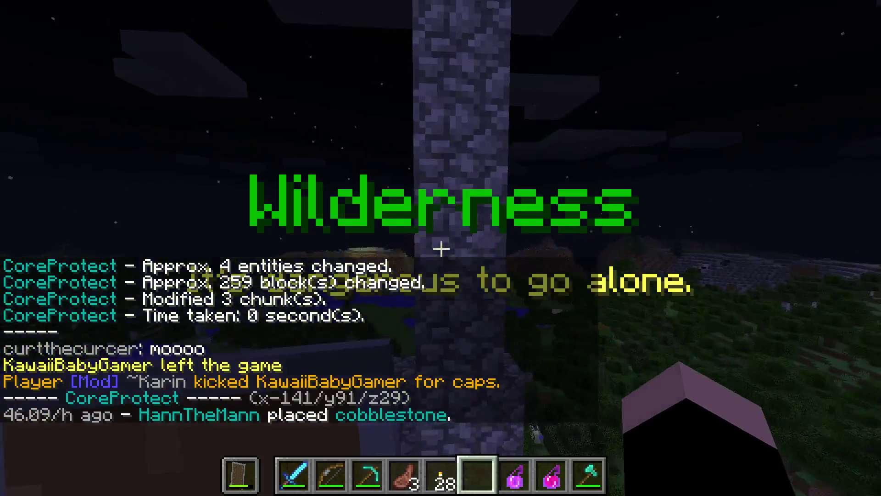
pyautogui.click(440, 250)
pyautogui.press('s')
pyautogui.press('d')
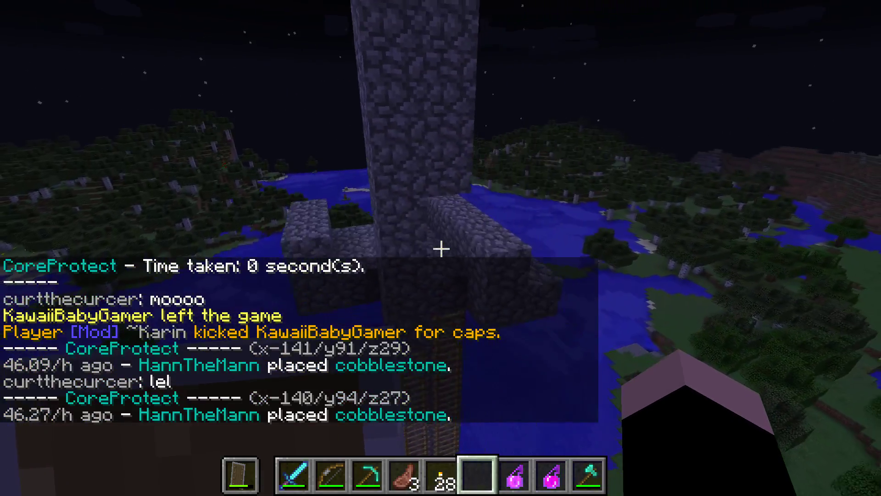
pyautogui.press('w')
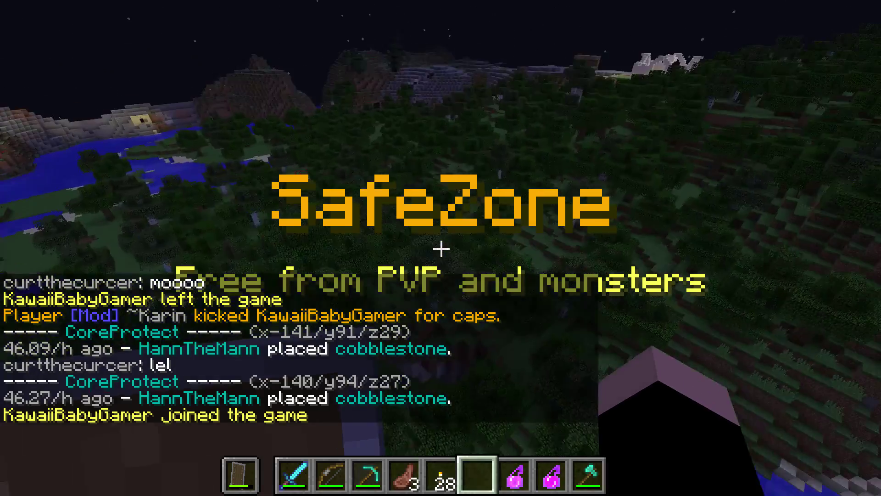